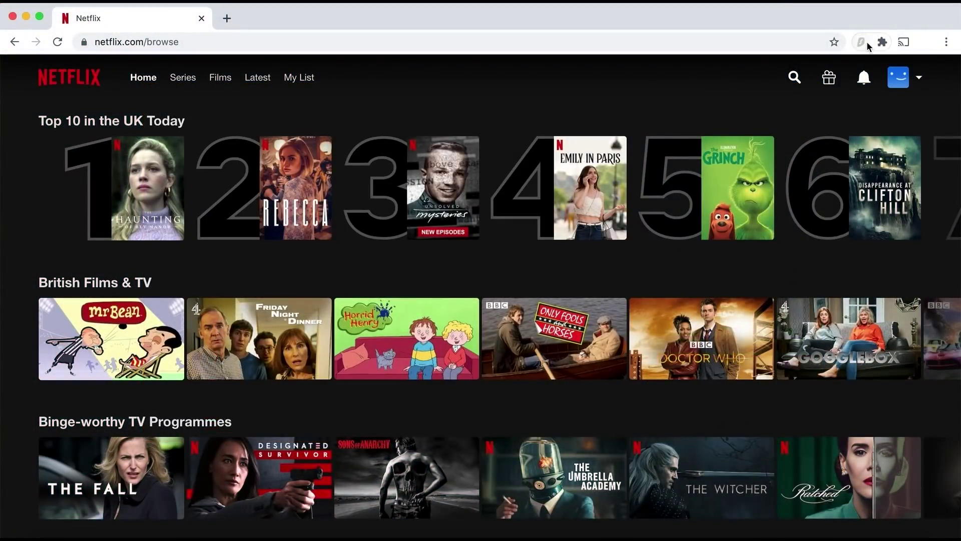
- Connect Surfshark to United States - Denver and reload the Netflix browse page through it
left_click(866, 43)
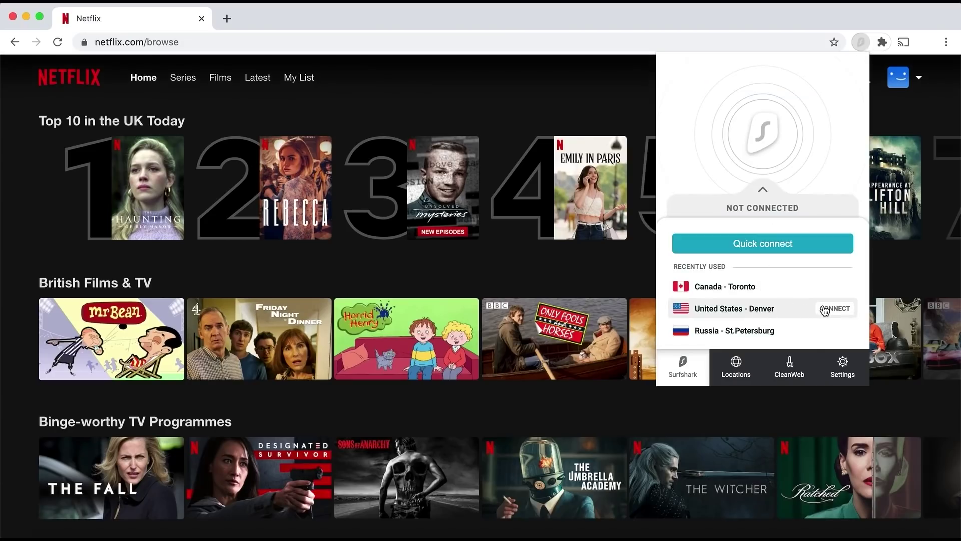
left_click(824, 309)
left_click(58, 42)
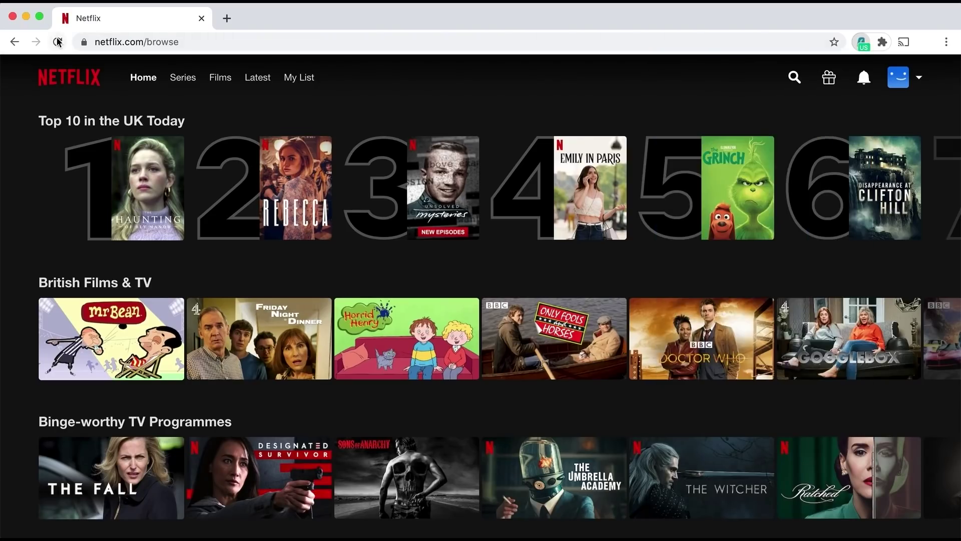
scroll(5, 265, "down", 10)
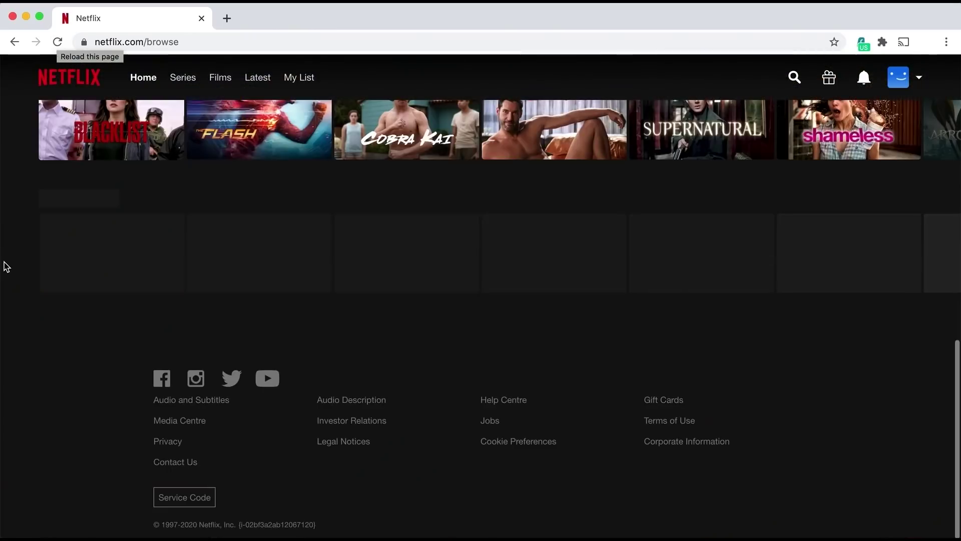
scroll(13, 272, "down", 15)
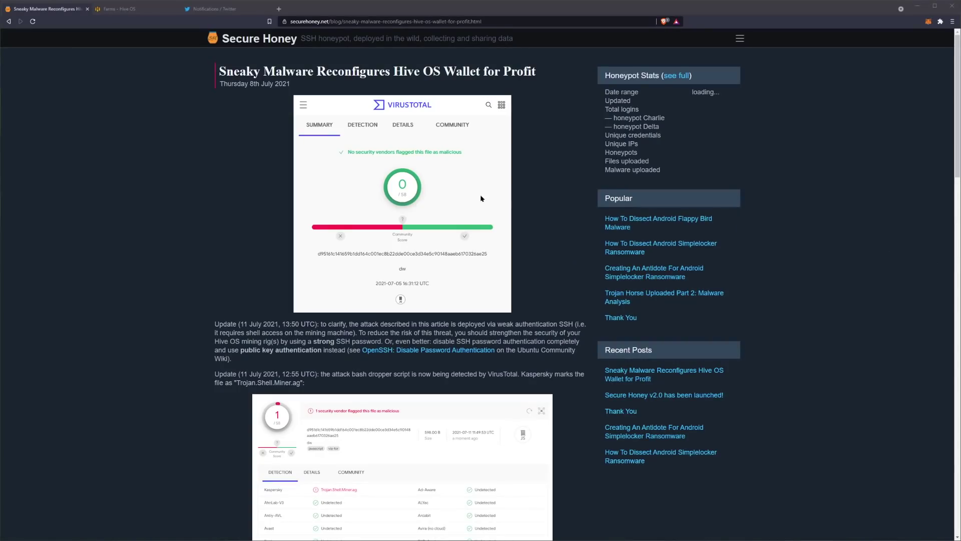
- Scroll the Sneaky Malware article past the VirusTotal screenshots to the dw and a.sh code blocks
scroll(456, 210, "down", 5)
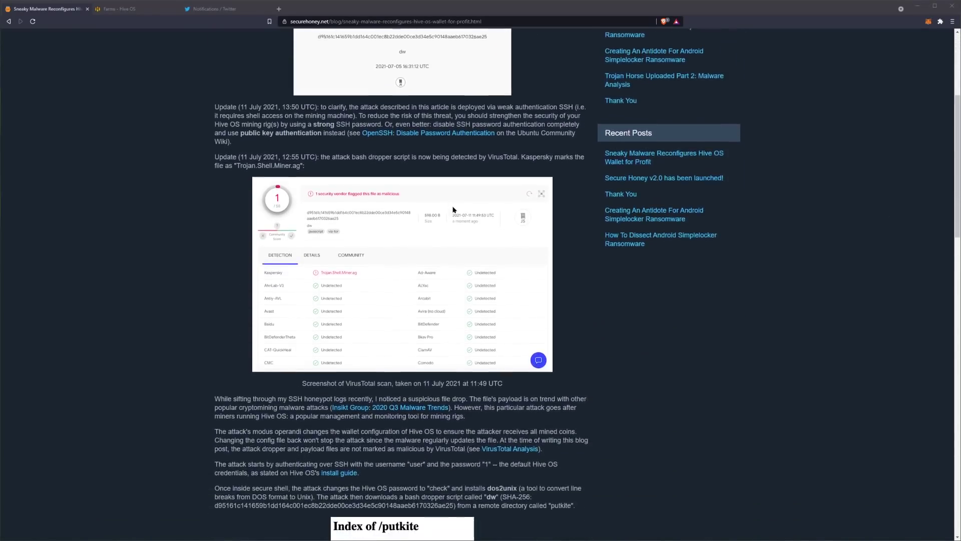
scroll(453, 210, "down", 3)
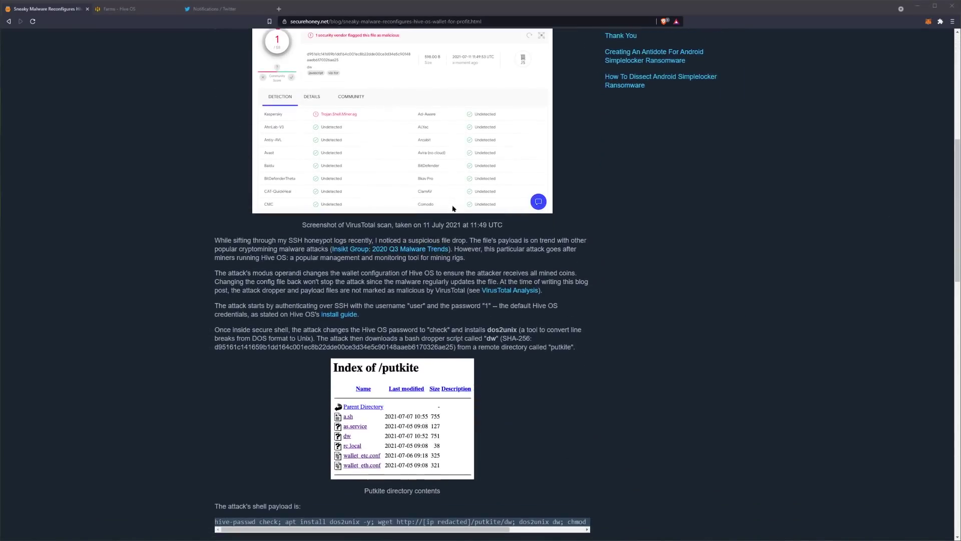
scroll(453, 208, "up", 3)
scroll(373, 192, "down", 10)
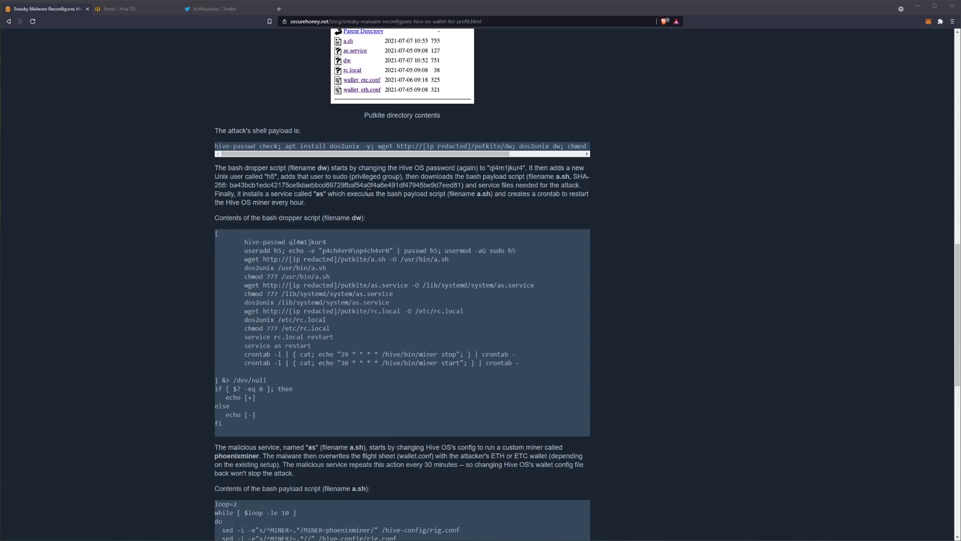
scroll(371, 193, "down", 3)
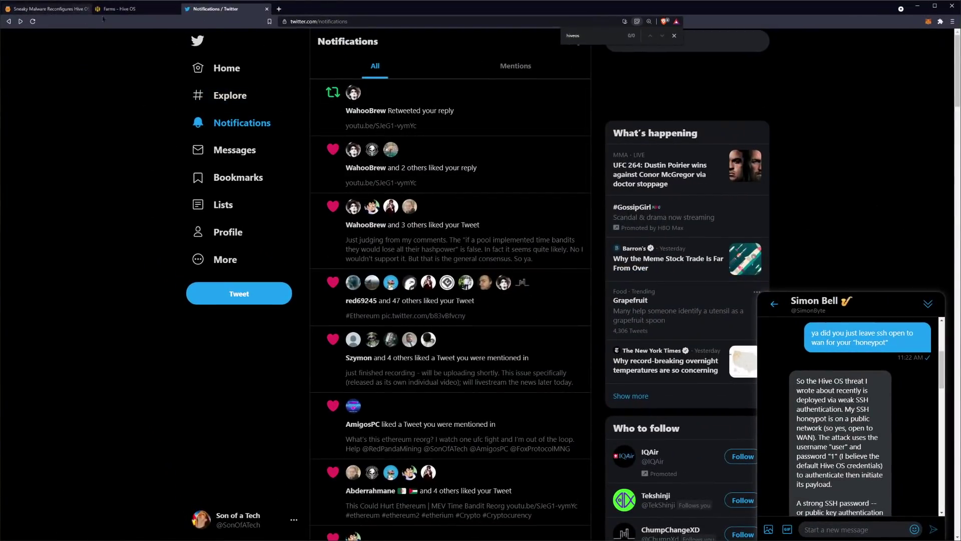
- Open the RAMBO farm and start a Hive Shell session from the Remote Access menu
left_click(146, 14)
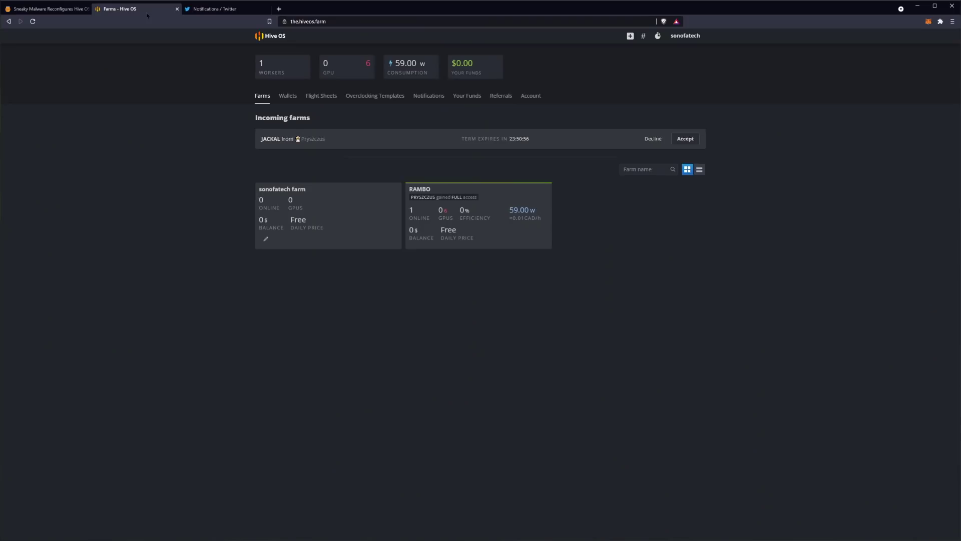
left_click(430, 230)
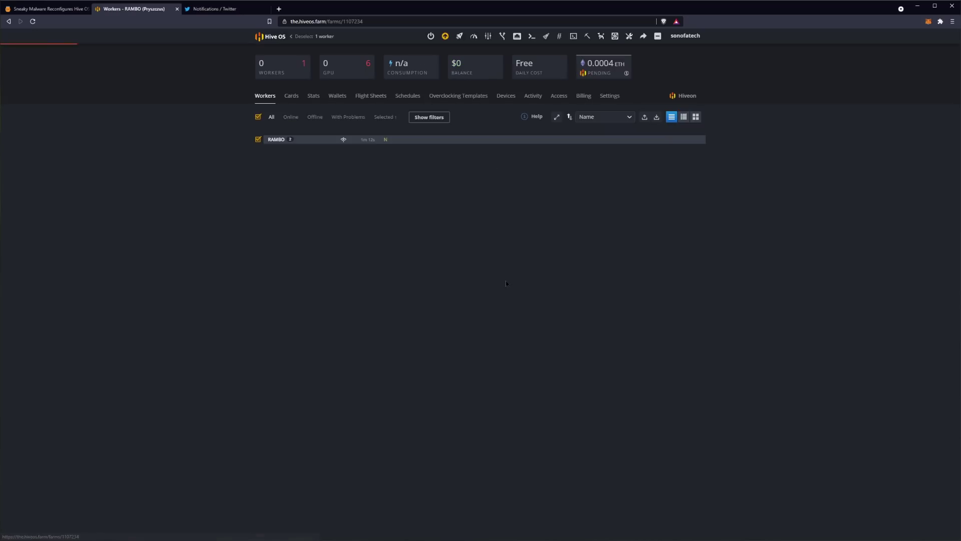
left_click(574, 36)
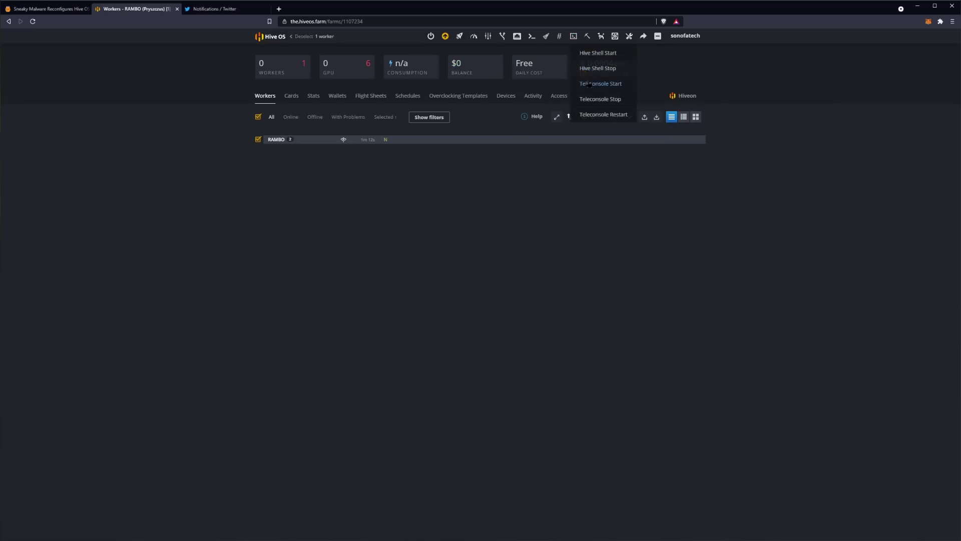
left_click(596, 53)
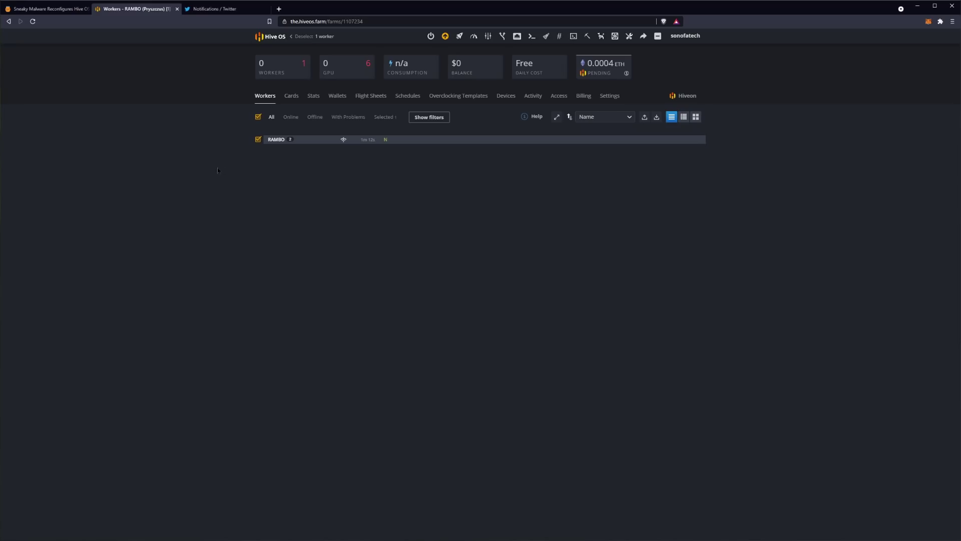
- Scroll the article to the malware files list and highlight the a.sh file name
left_click(47, 8)
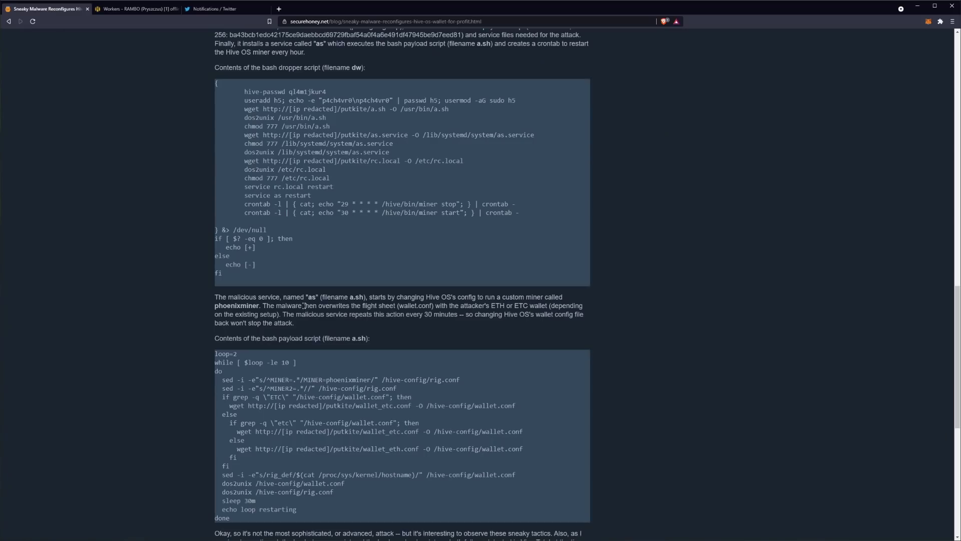
scroll(331, 313, "down", 5)
scroll(332, 313, "down", 3)
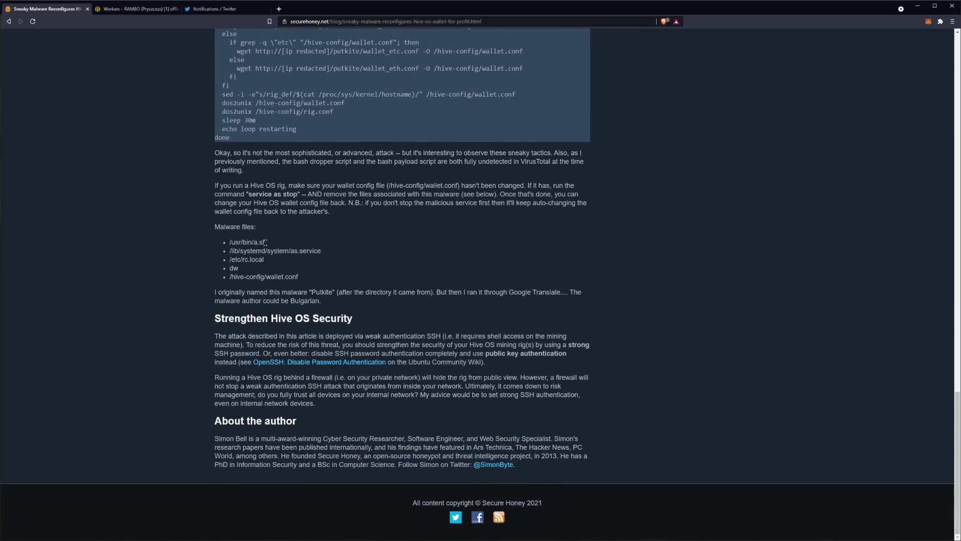
left_click_drag(266, 243, 252, 243)
left_click(269, 246)
left_click_drag(268, 243, 253, 243)
- Highlight wallet.conf and /a.sh in the list, then return to the Hive OS workers page
left_click_drag(299, 276, 241, 277)
left_click(270, 243)
left_click_drag(270, 244, 253, 244)
left_click(253, 244)
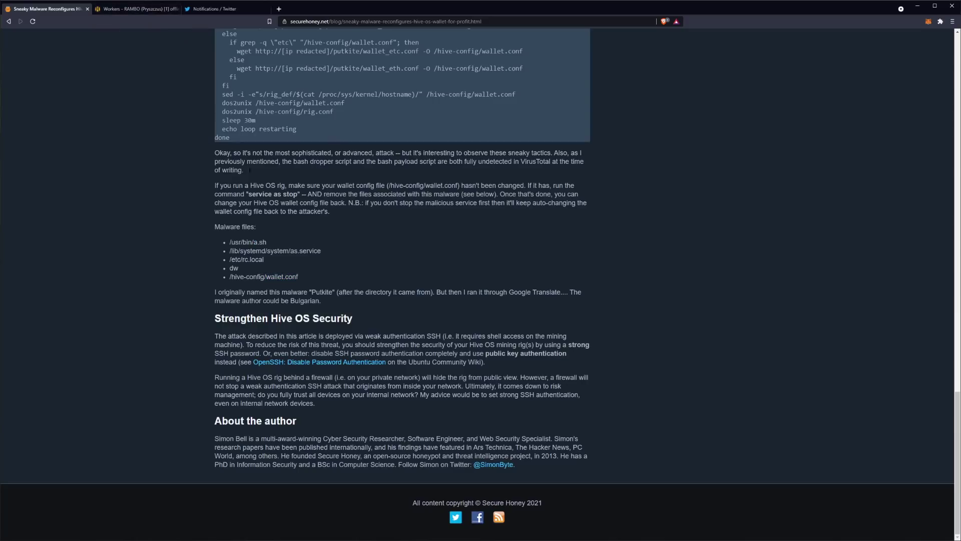
left_click(127, 11)
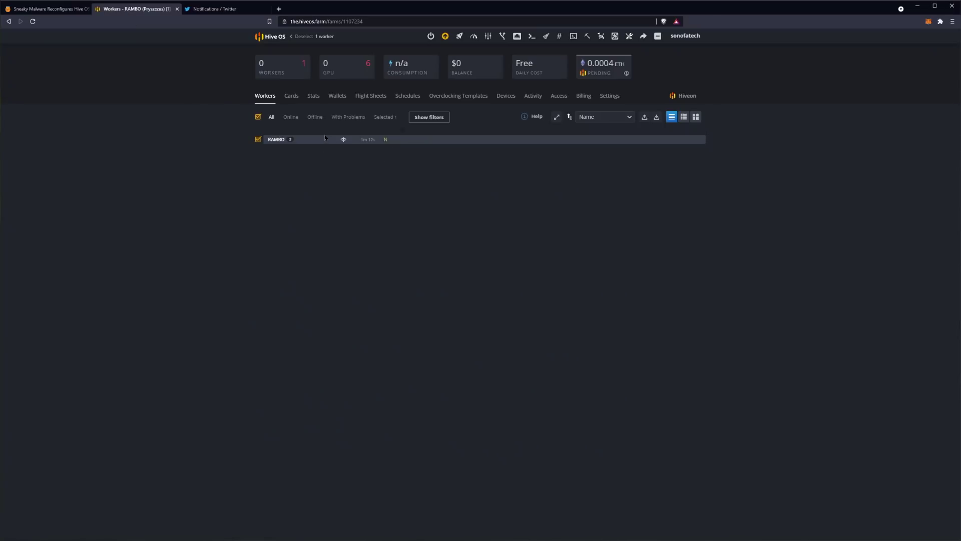
- Open the RAMBO worker, dismiss its hssh link dialog, and start another Hive Shell session
left_click(276, 139)
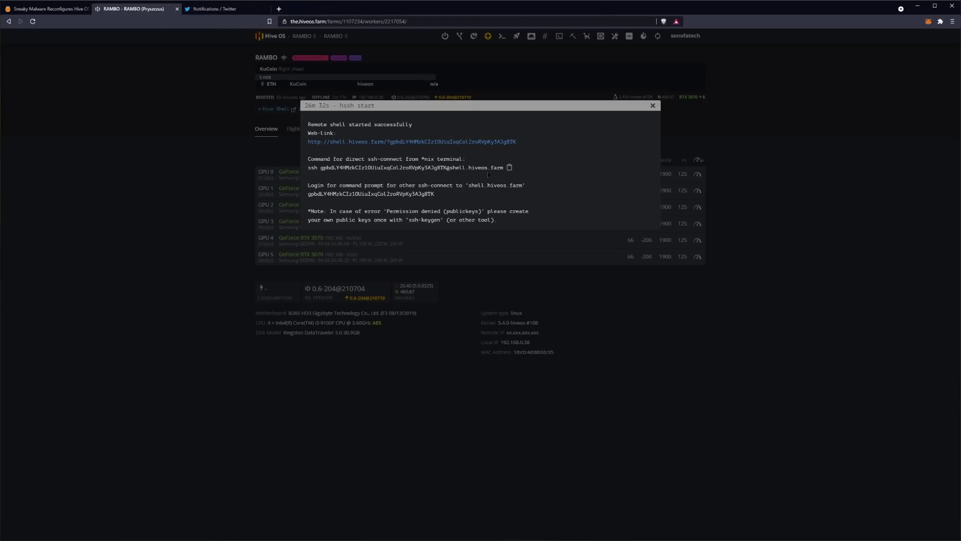
triple_click(337, 142)
key("Escape")
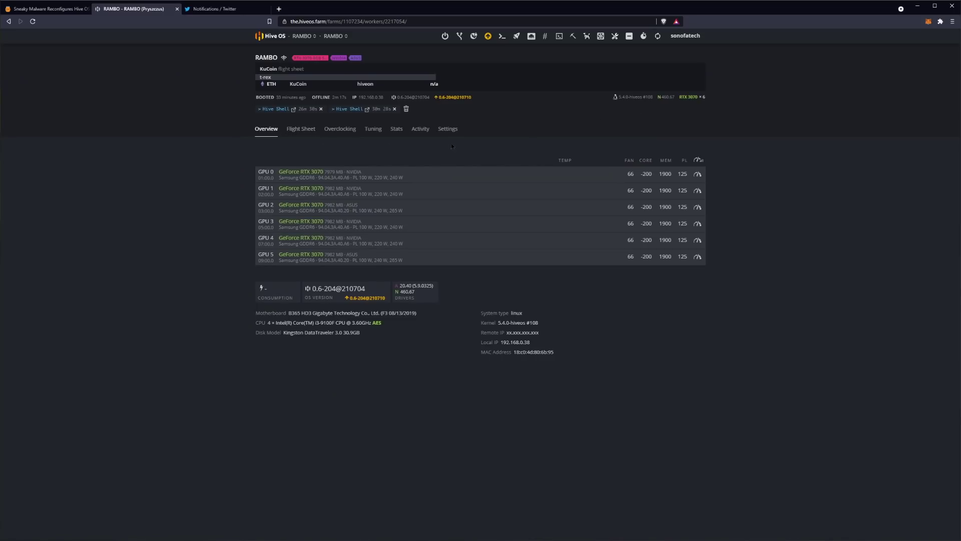
left_click(560, 36)
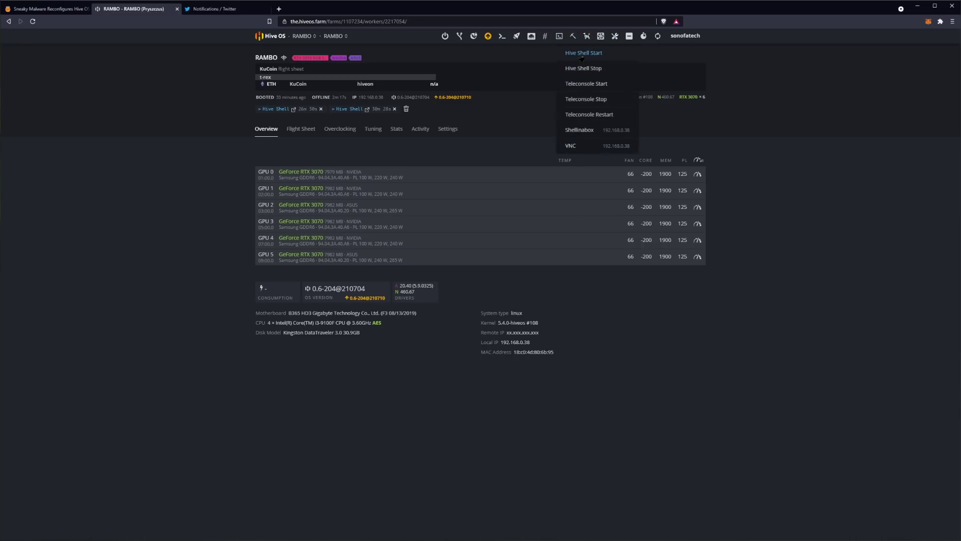
left_click(583, 53)
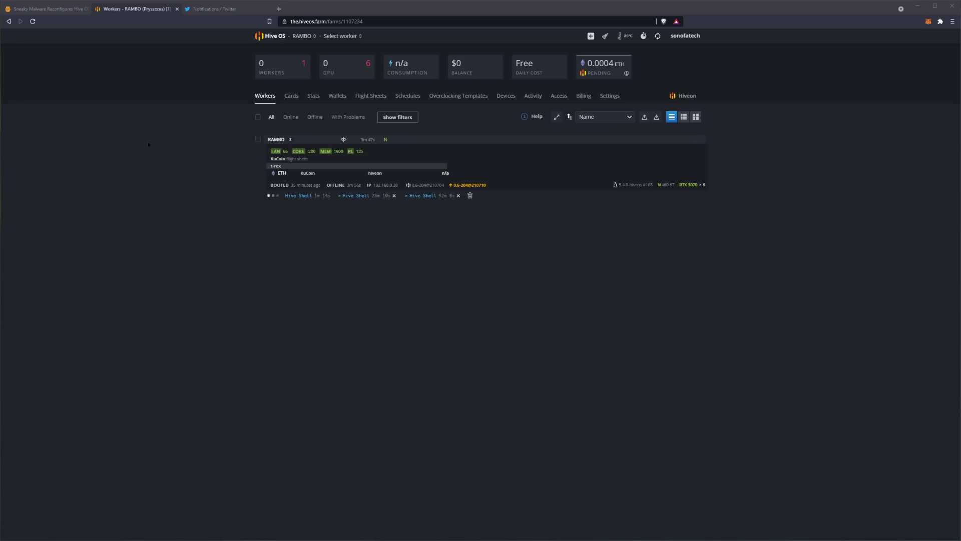
- Open the JACKAL farm, select its worker, start Hive Shell, and open the shell web link
left_click(265, 36)
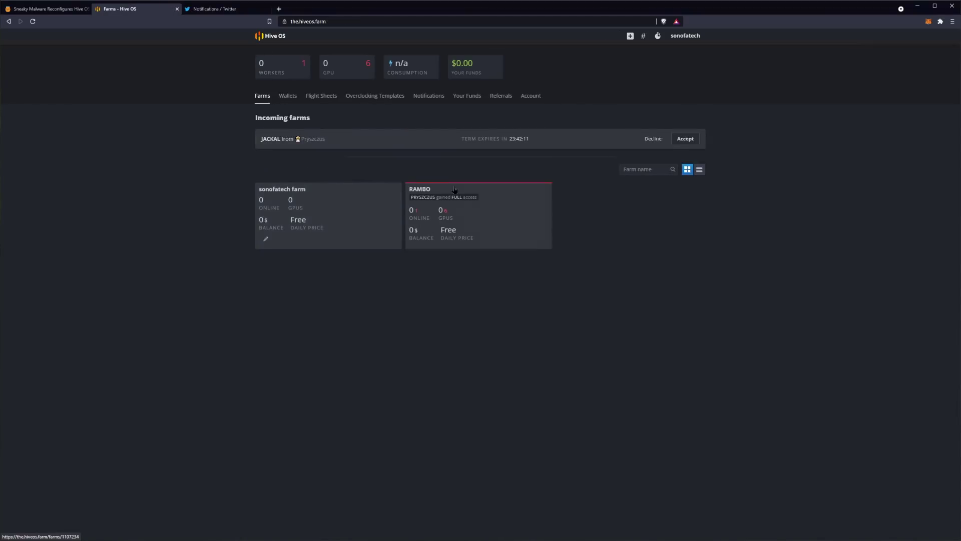
left_click(441, 227)
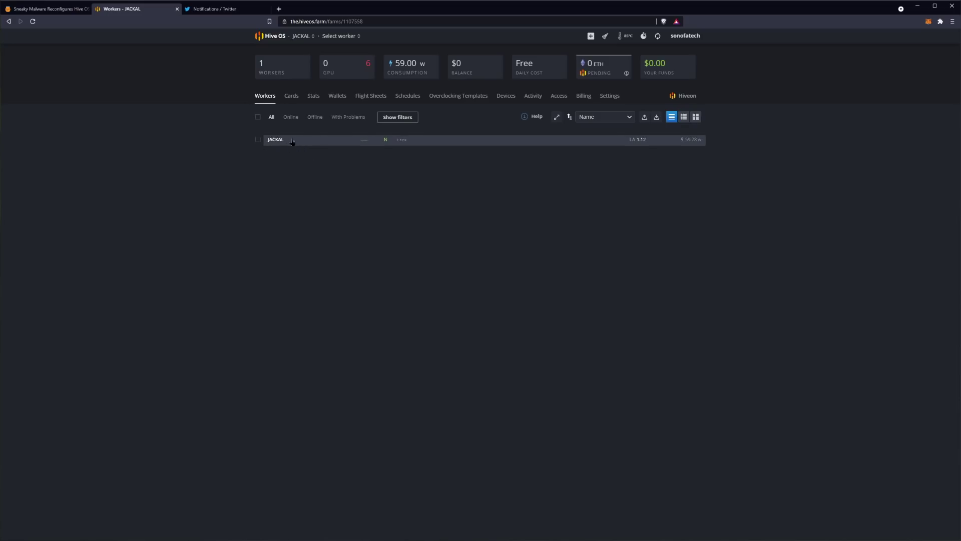
left_click(263, 142)
left_click(573, 36)
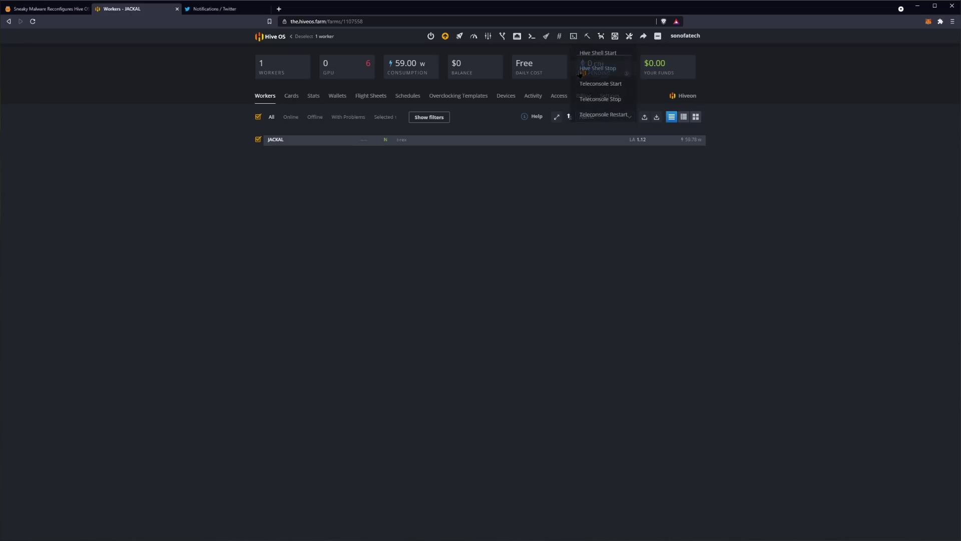
left_click(596, 54)
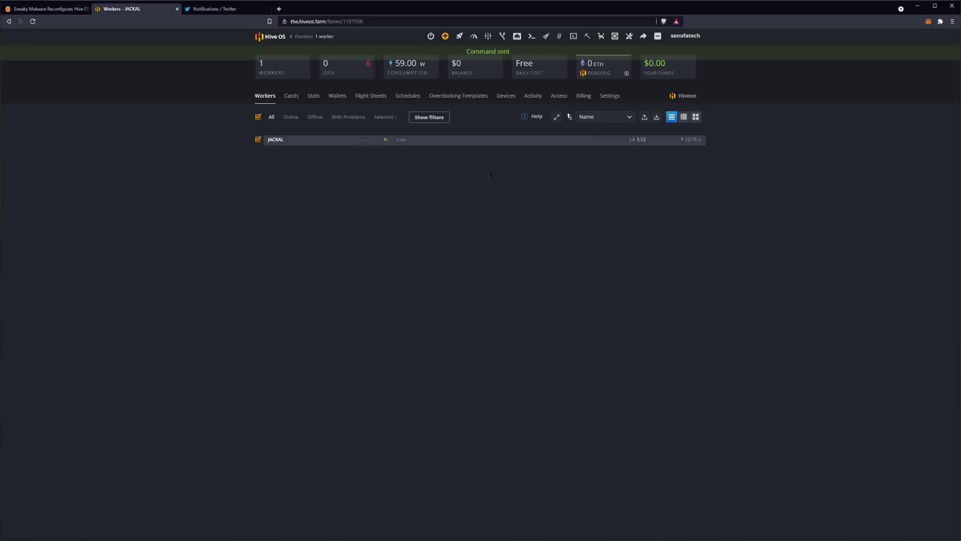
left_click(283, 146)
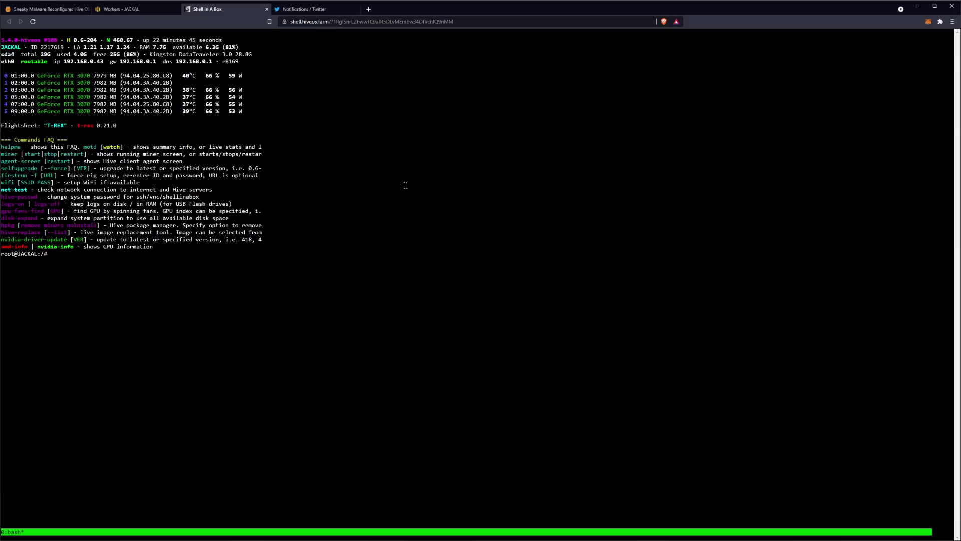
- Copy /usr/bin/ from the article and paste it after cd in the JACKAL web terminal
left_click(35, 9)
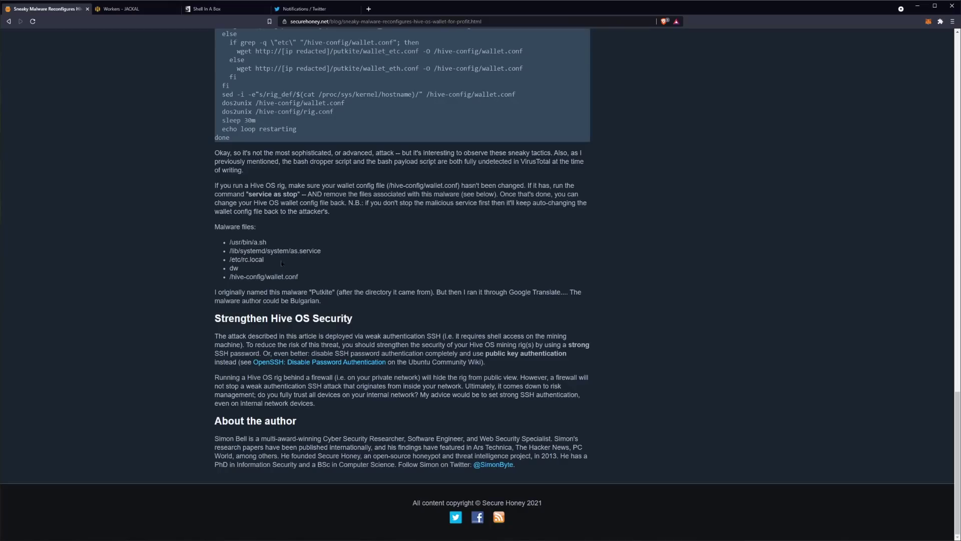
left_click_drag(256, 242, 239, 242)
left_click(148, 13)
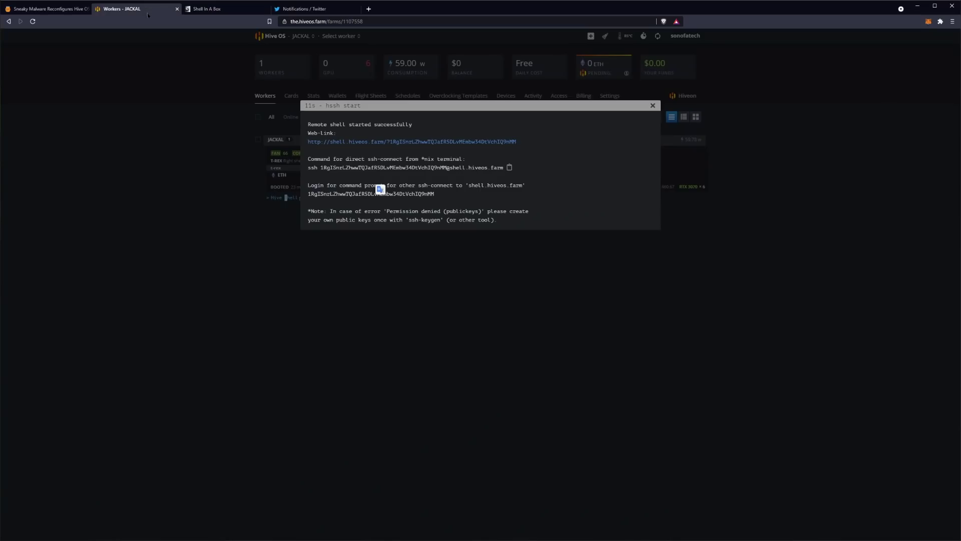
left_click(240, 4)
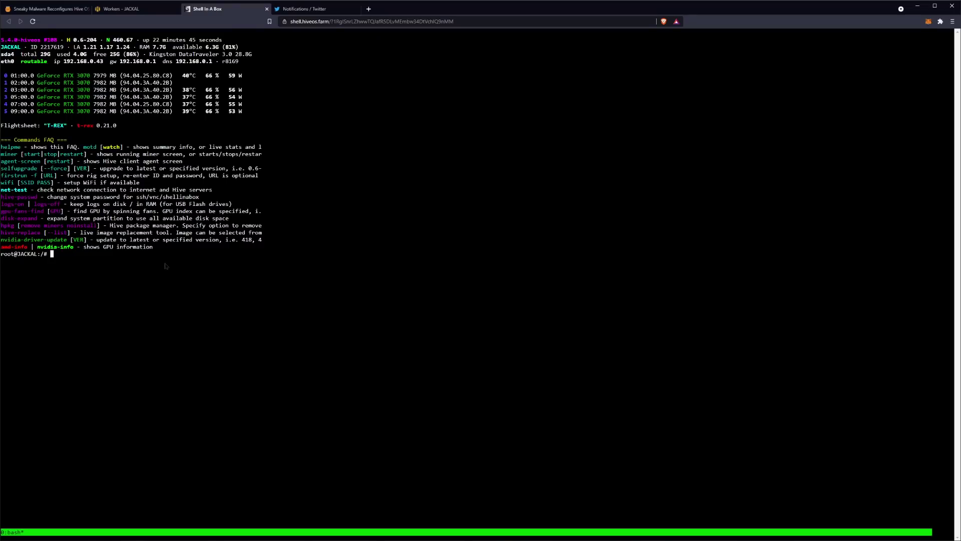
type("cd")
right_click(162, 261)
left_click(188, 283)
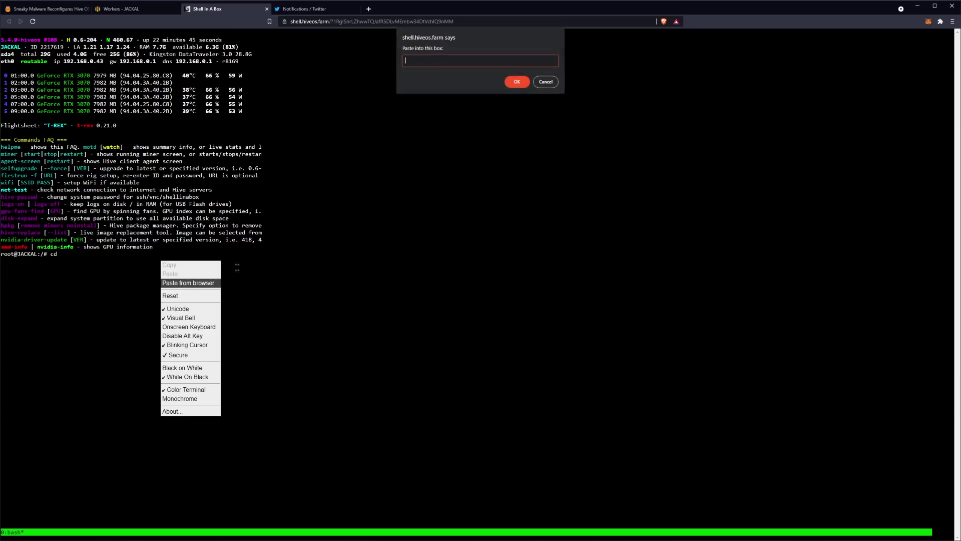
type("/usr/bin/")
left_click(515, 81)
- Run cd /usr/bin/, then run find a.sh to confirm the file exists
key("Return")
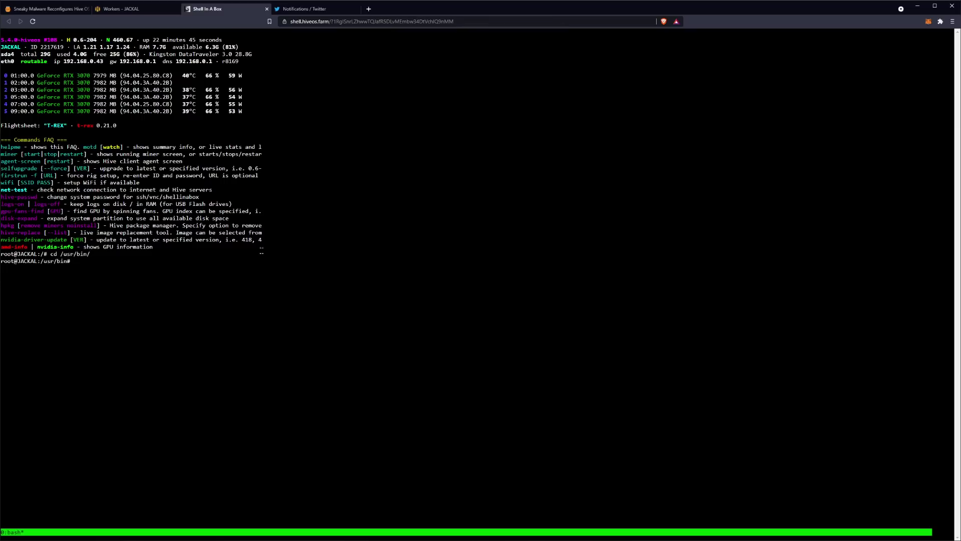
type("find a.sh")
key("Return")
- Type the command sudo nano a.sh, correcting the mistyped editor name
left_click(263, 330)
type("sudo bab")
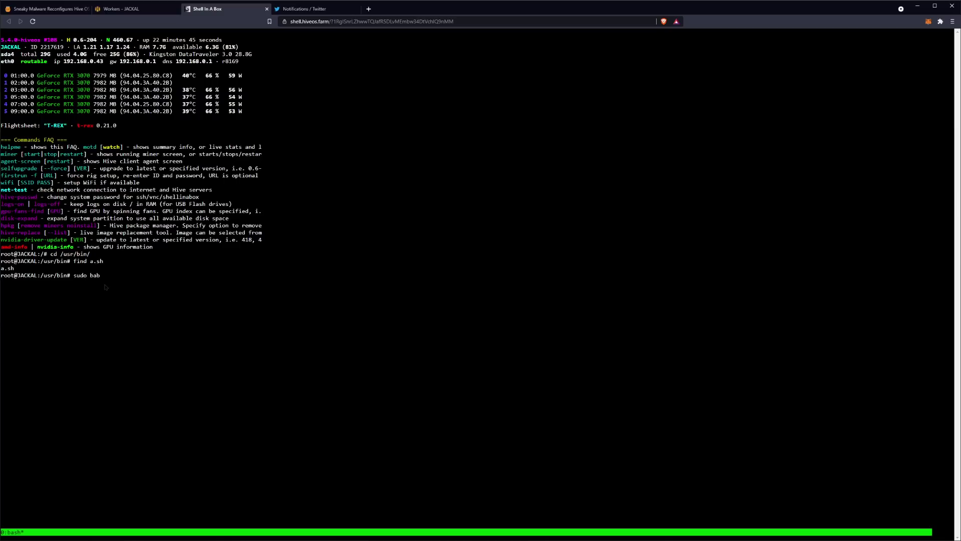
key("BackSpace")
key("BackSpace")
key("BackSpace")
type("nano a.sh")
- Run sudo nano a.sh to display the 26-line miner loop script in nano
key("Return")
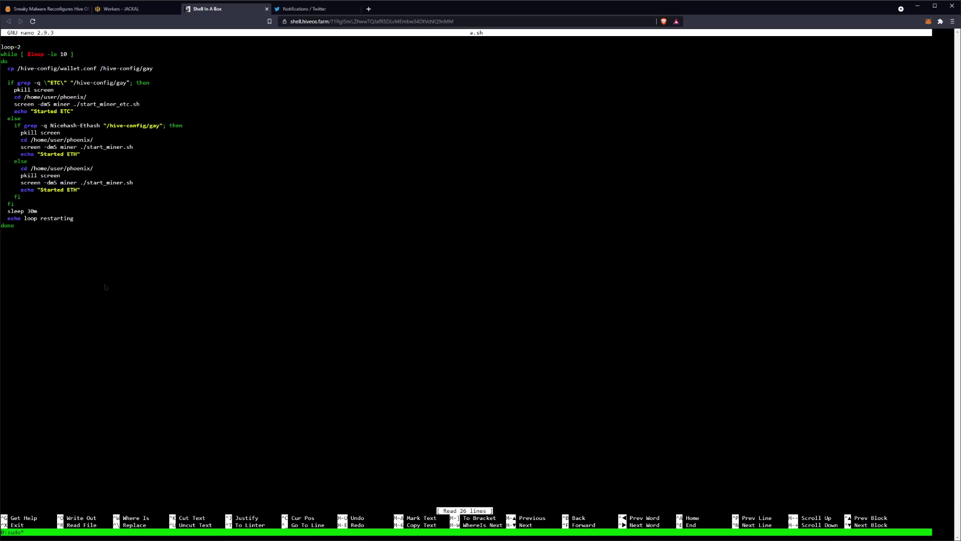
- Open the JACKAL worker's settings, reveal its password in plain text, and select it
left_click(132, 9)
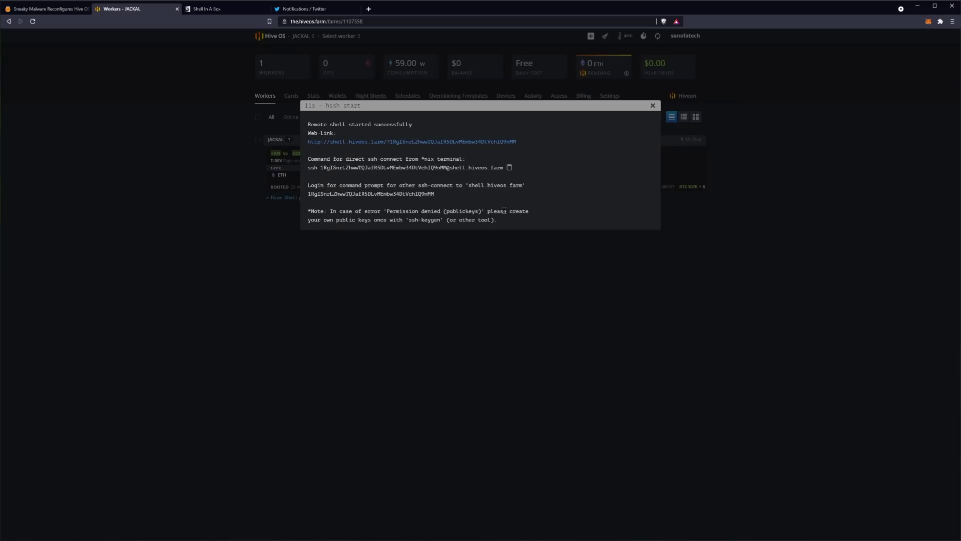
left_click(653, 105)
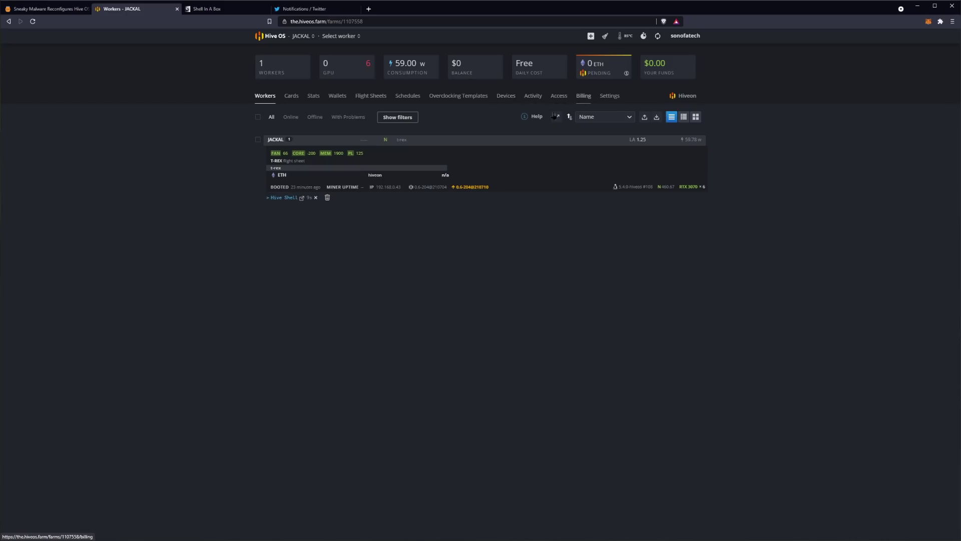
left_click(275, 140)
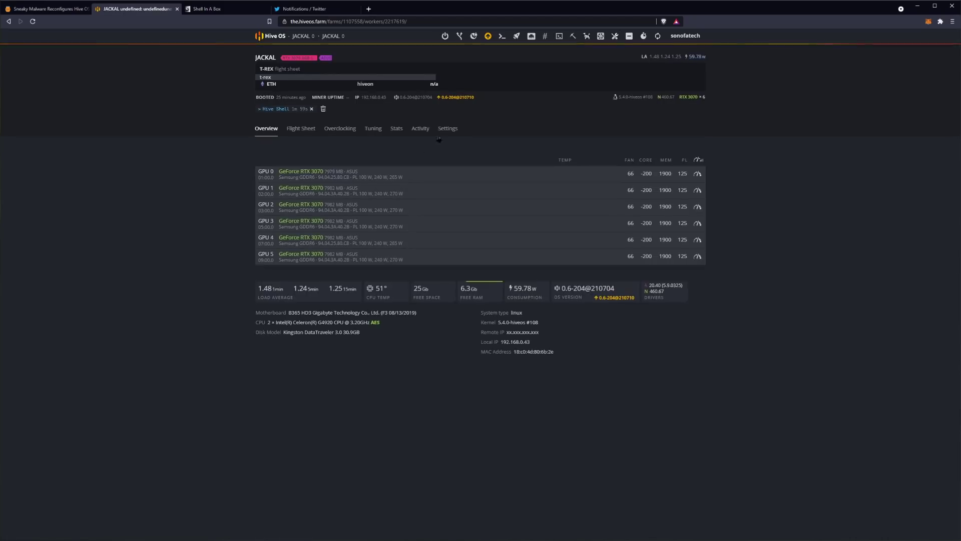
left_click(447, 129)
scroll(683, 216, "down", 3)
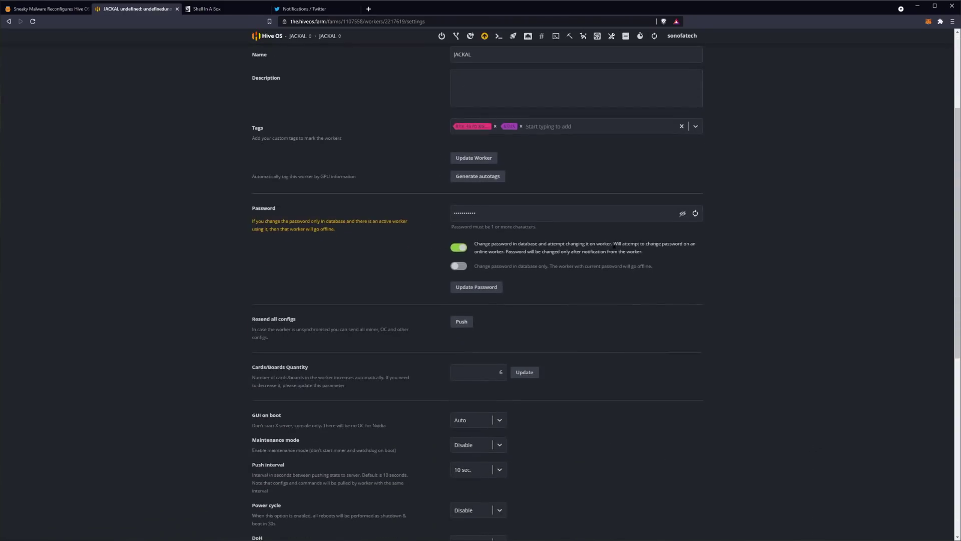
left_click(682, 214)
left_click(524, 215)
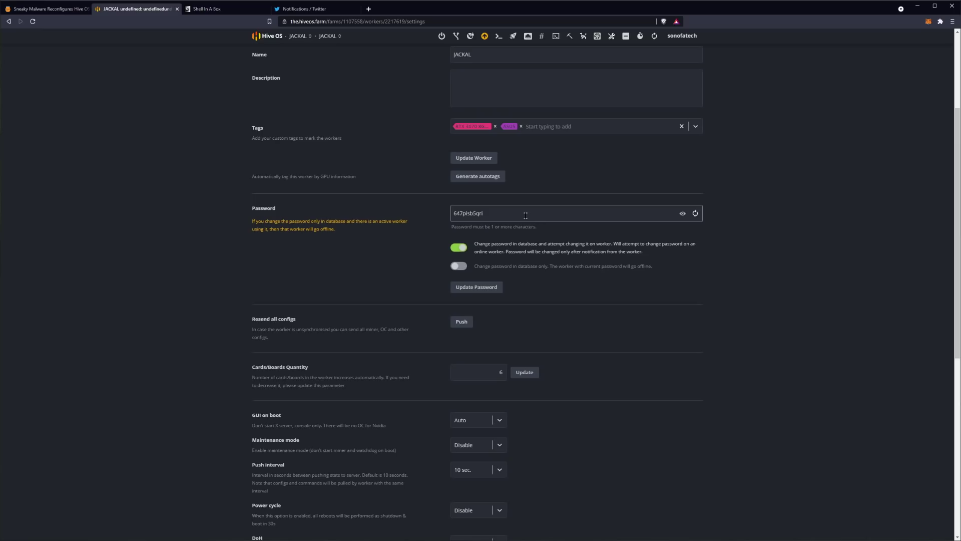
key("ctrl+a")
- Compare the dropper script's hive-passwd value with the JACKAL worker's password, leaving it unchanged
key("ctrl+shift+Tab")
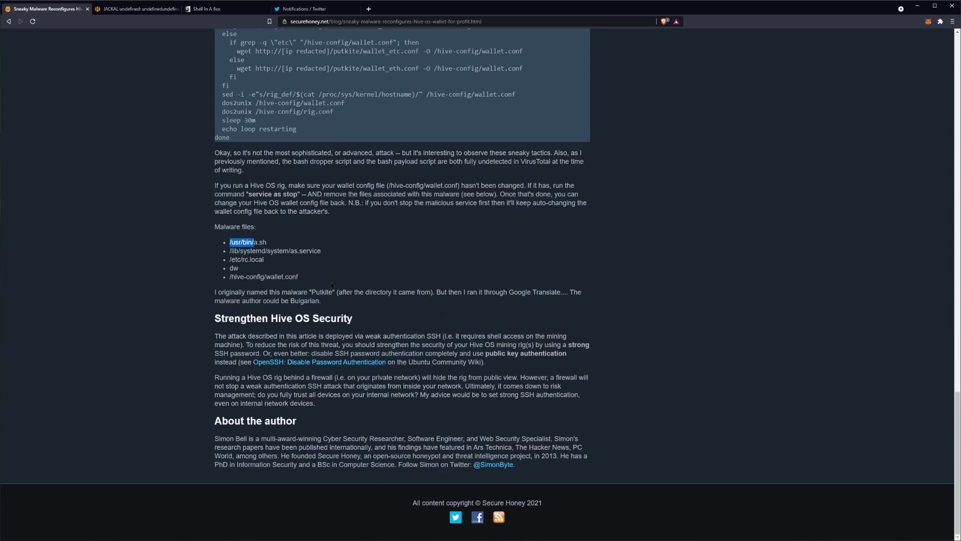
scroll(332, 286, "up", 15)
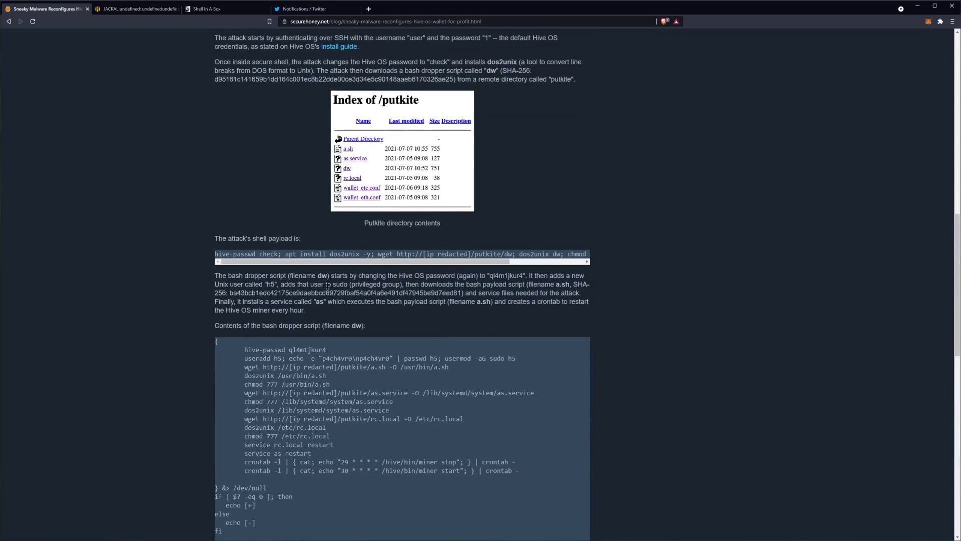
scroll(361, 302, "down", 1)
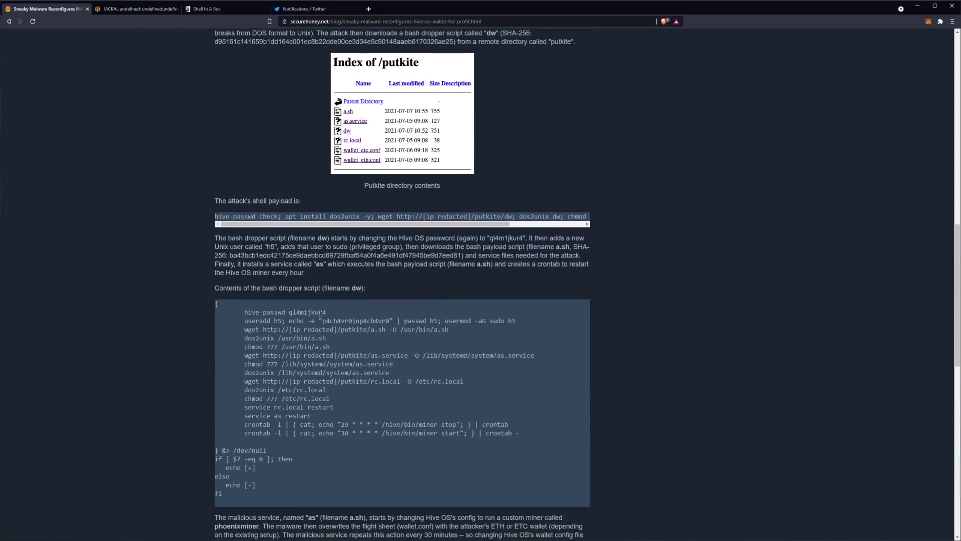
double_click(320, 313)
key("ctrl+Tab")
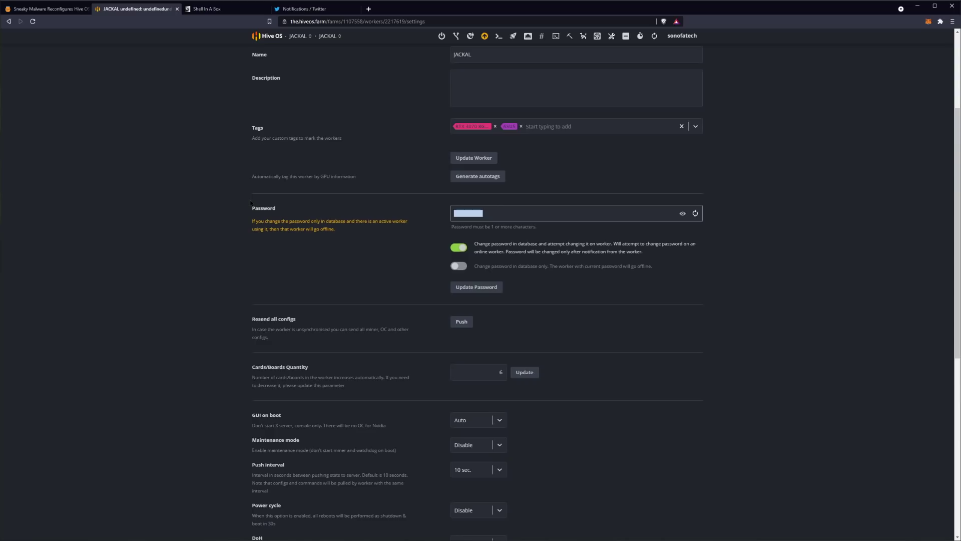
scroll(261, 211, "up", 2)
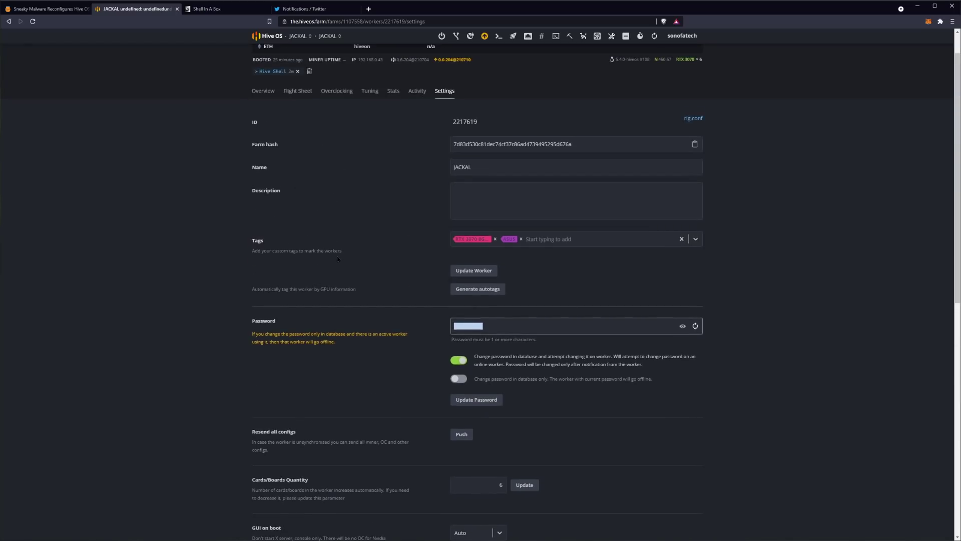
left_click(502, 323)
scroll(496, 323, "up", 1)
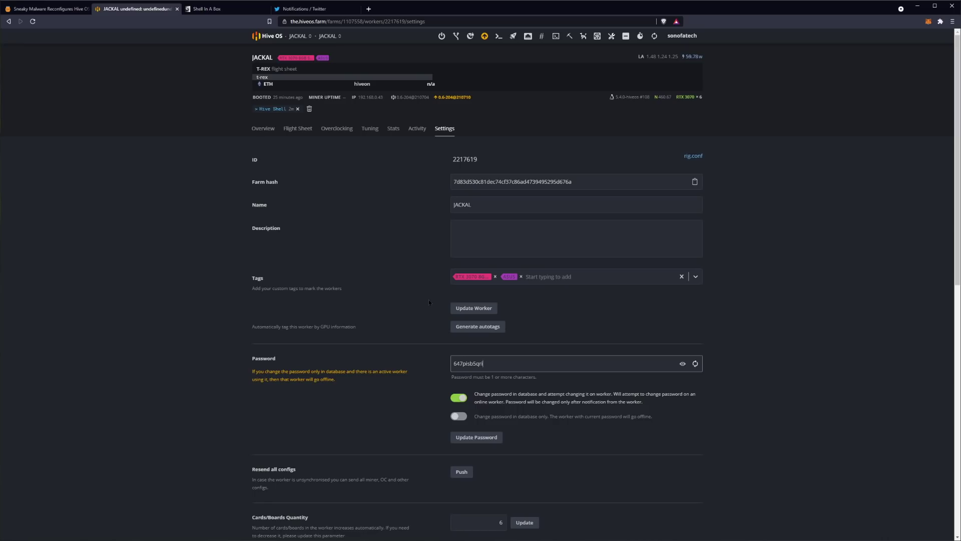
- Read through the Twitter DM thread with the researcher about the Hive OS SSH threat
left_click(305, 9)
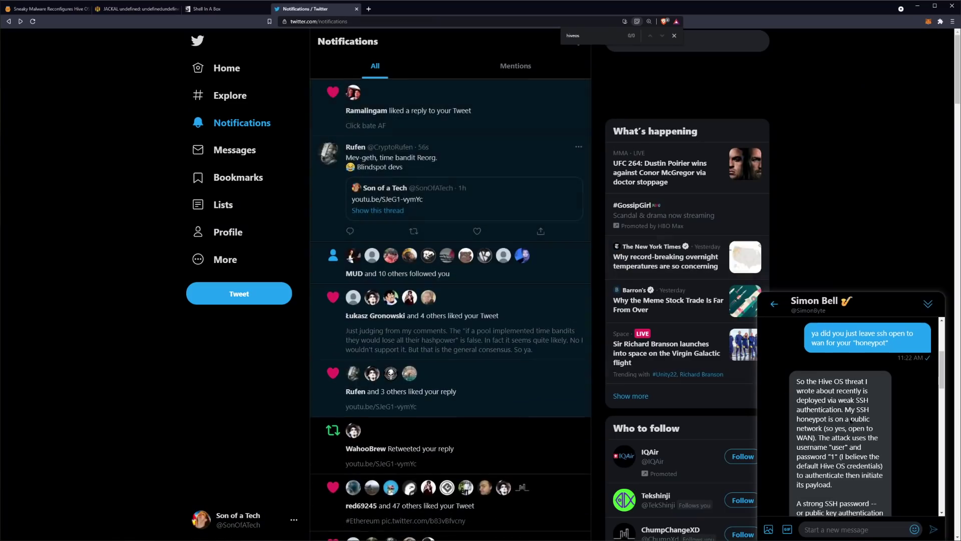
scroll(817, 413, "up", 5)
scroll(817, 413, "down", 5)
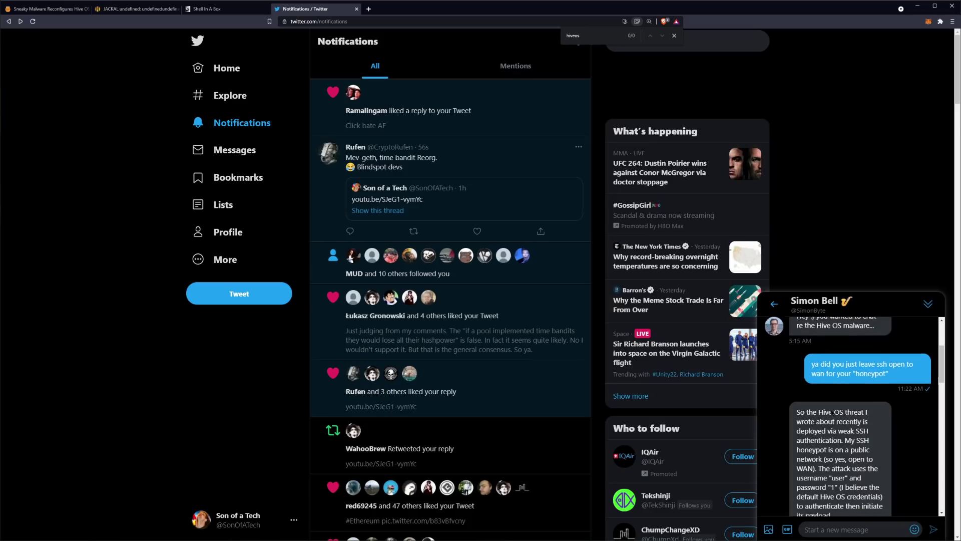
scroll(835, 412, "up", 1)
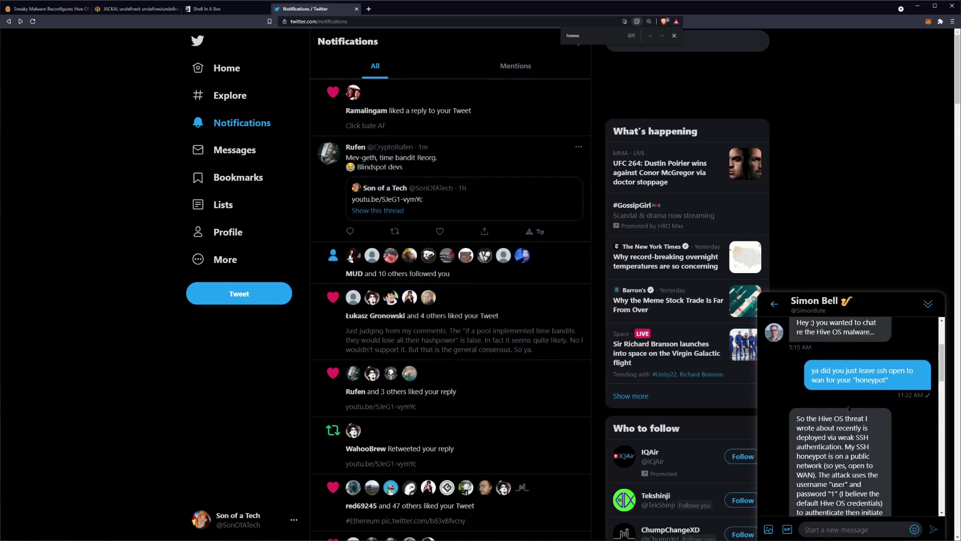
scroll(848, 408, "down", 2)
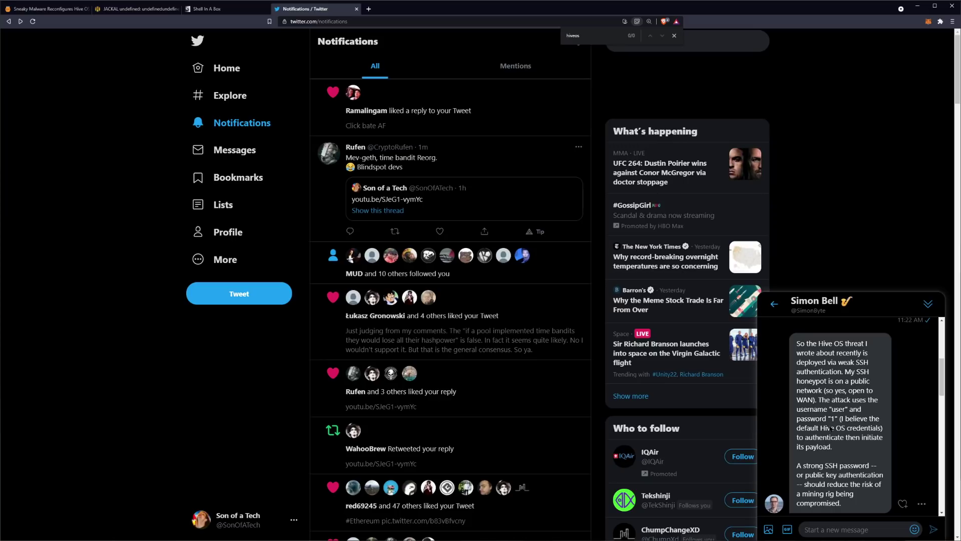
scroll(827, 439, "down", 1)
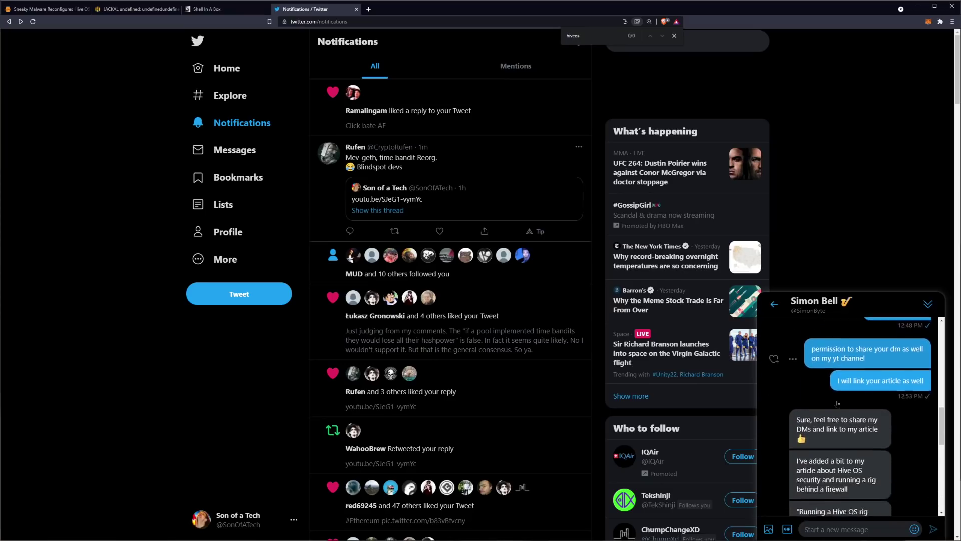
scroll(839, 404, "down", 1)
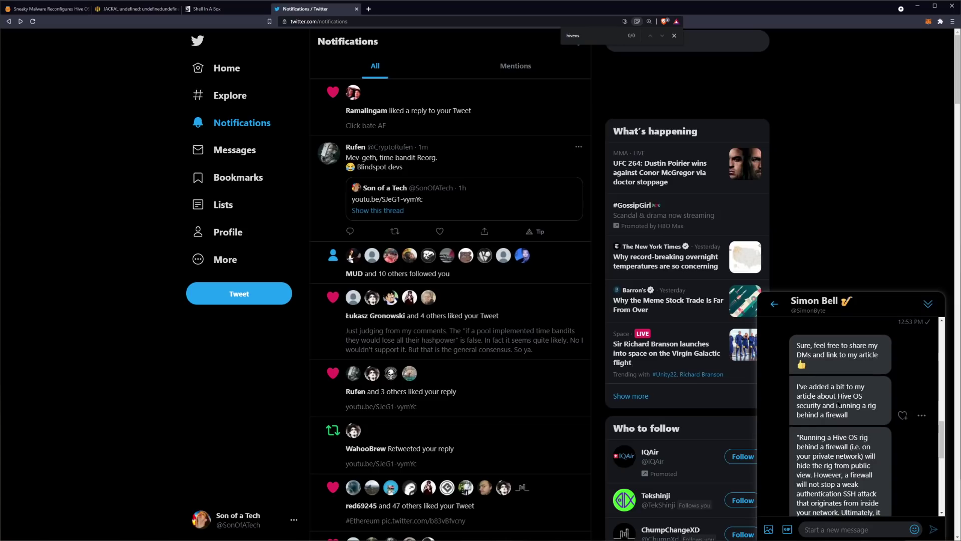
- Go back to the Sneaky Malware Reconfigures Hive OS Wallet for Profit article and scroll to its top
left_click(47, 9)
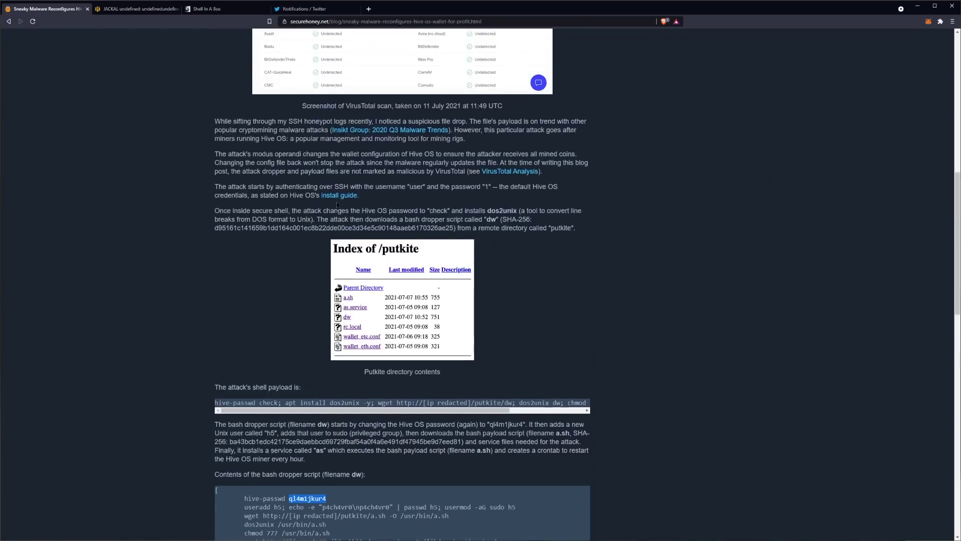
scroll(336, 204, "up", 10)
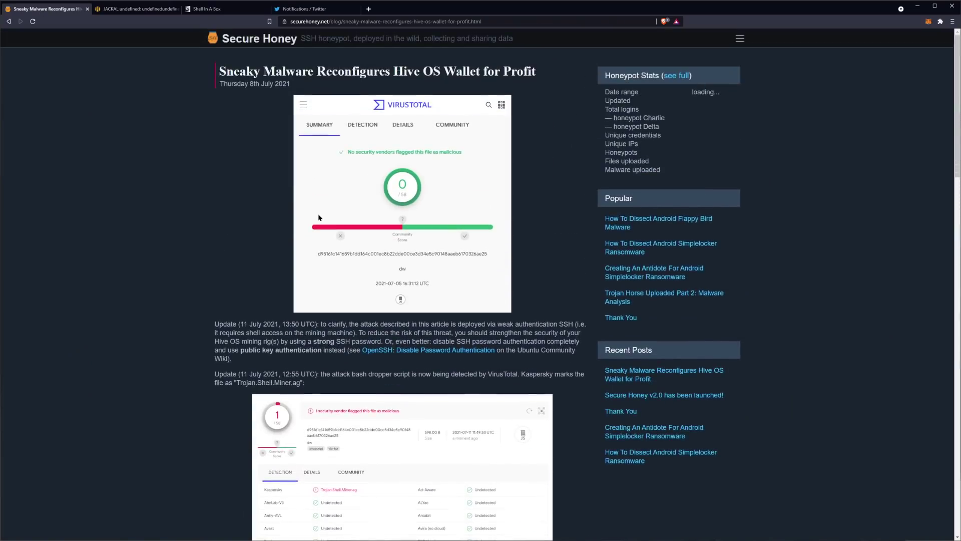